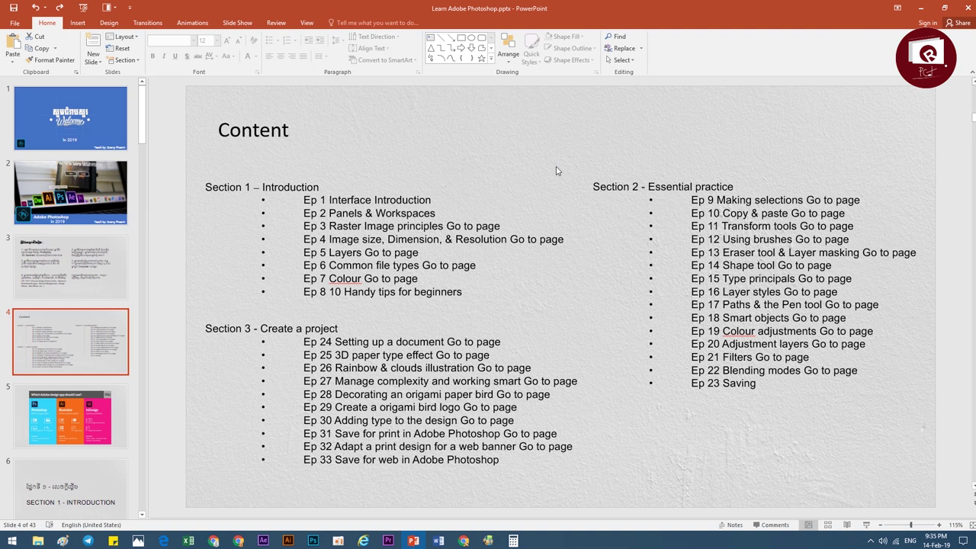
Bring the Lesson 6.psd truck composite to the front and open the File menu.
{"action": "left_click", "coordinate": [315, 541]}
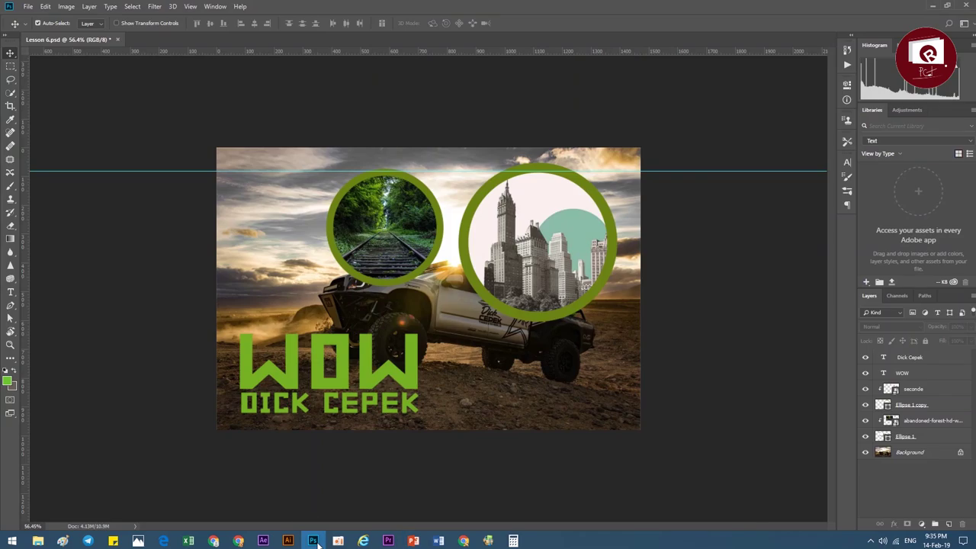
{"action": "left_click", "coordinate": [27, 7]}
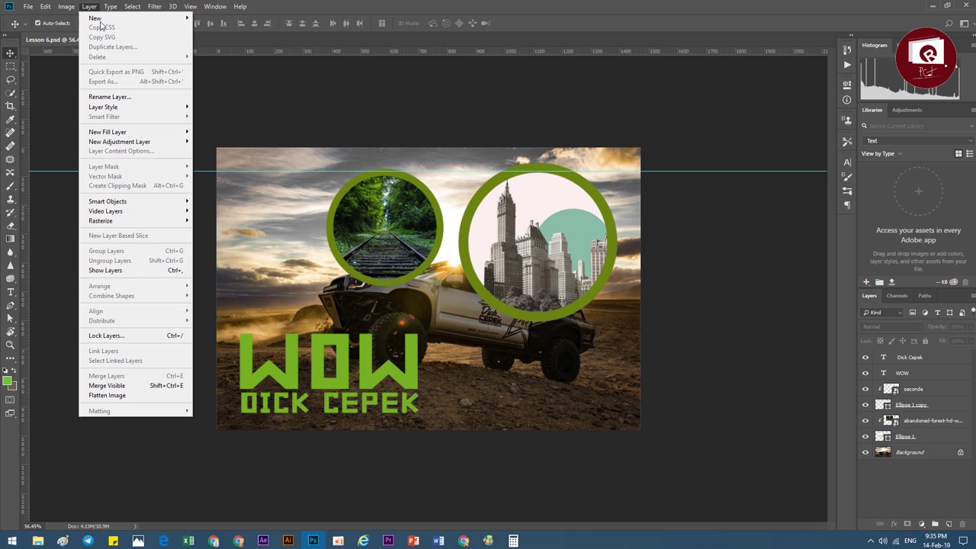
Browse the Layer, Image and Window menus, then close them to reveal the WOW DICK CEPEK composite.
{"action": "left_click", "coordinate": [919, 506]}
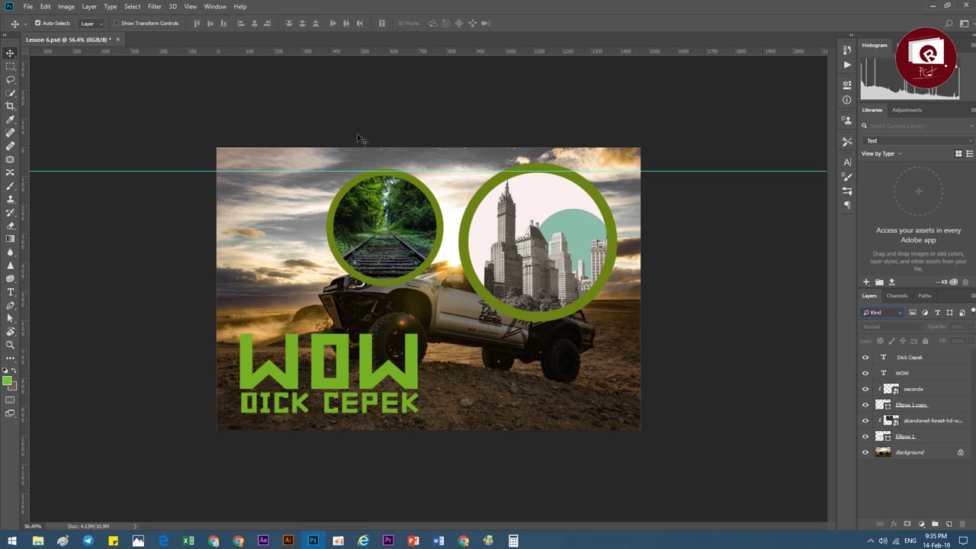
{"action": "left_click", "coordinate": [76, 6]}
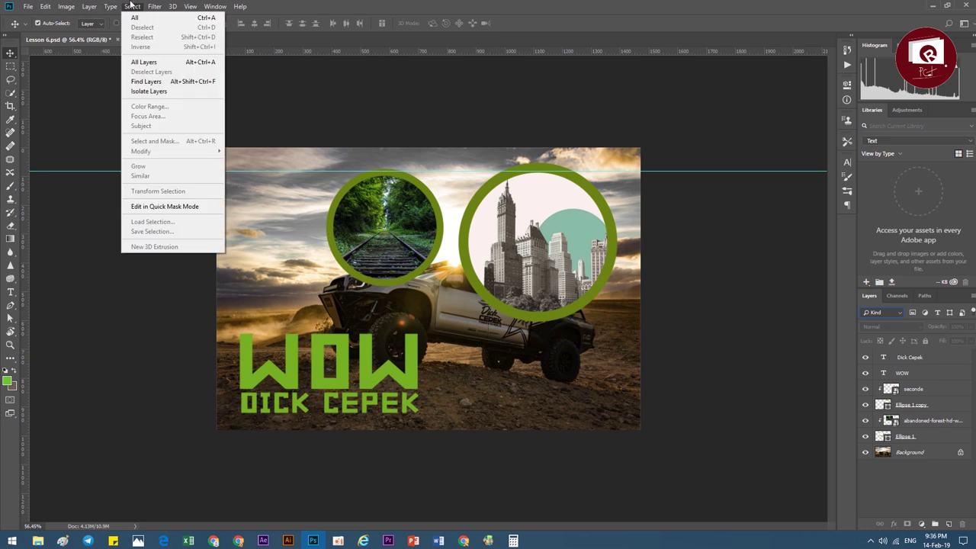
{"action": "mouse_move", "coordinate": [172, 6]}
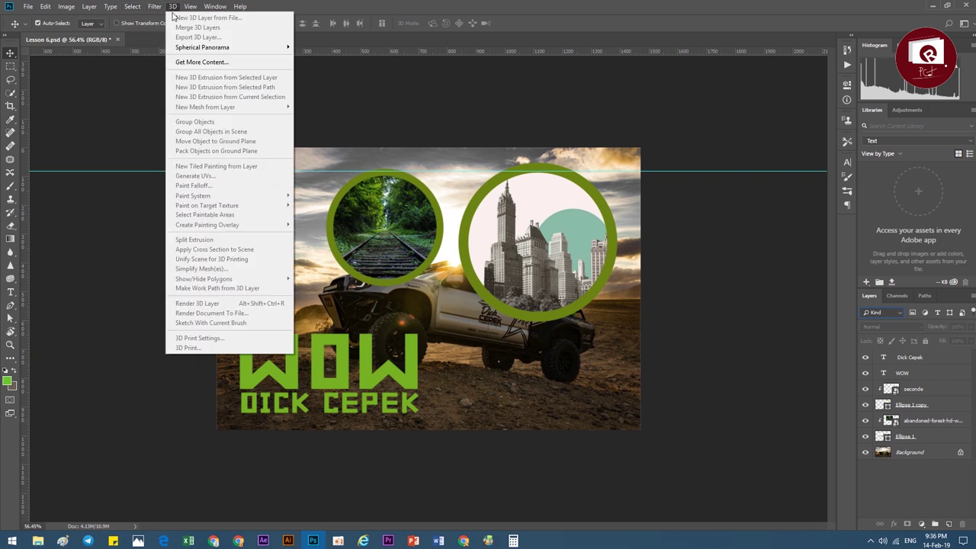
{"action": "left_click", "coordinate": [39, 128]}
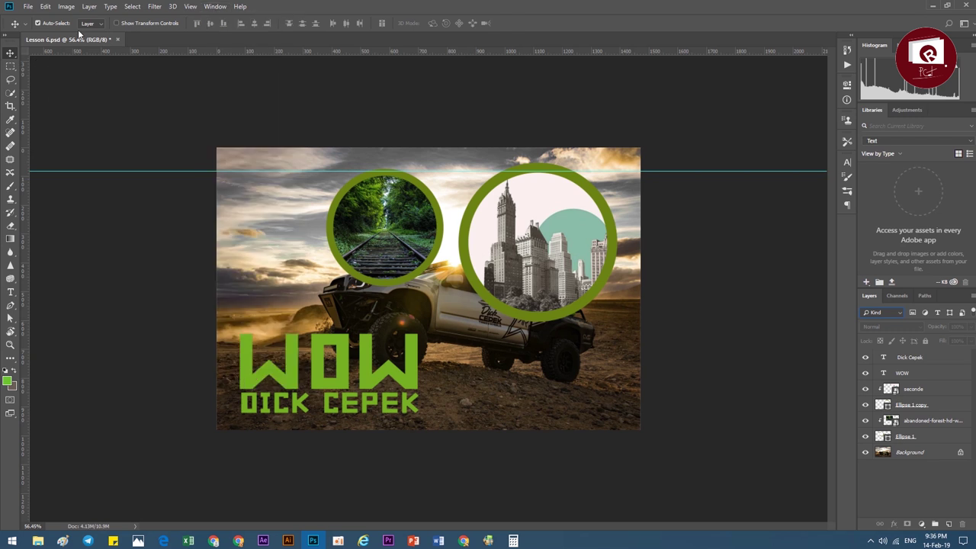
{"action": "left_click", "coordinate": [963, 24]}
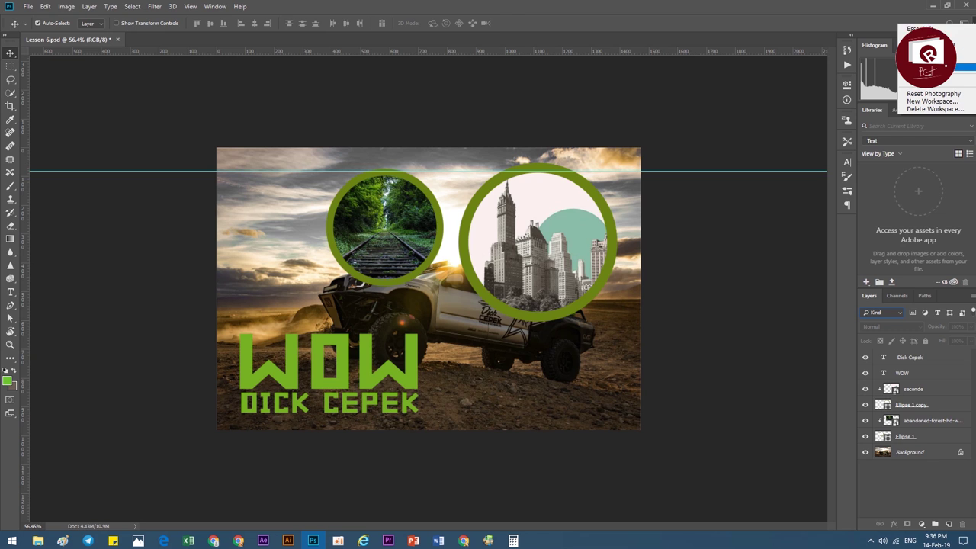
{"action": "left_click", "coordinate": [953, 37]}
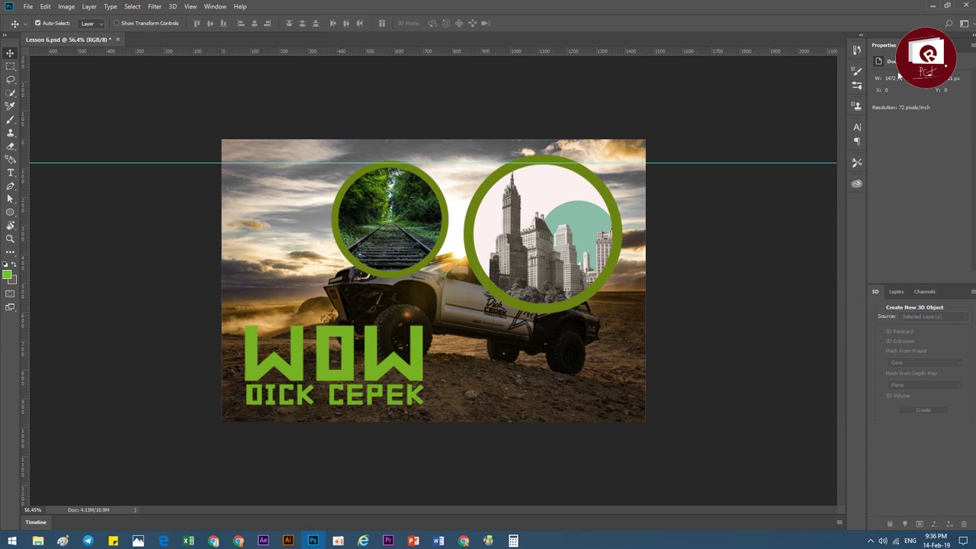
{"action": "left_click", "coordinate": [963, 23]}
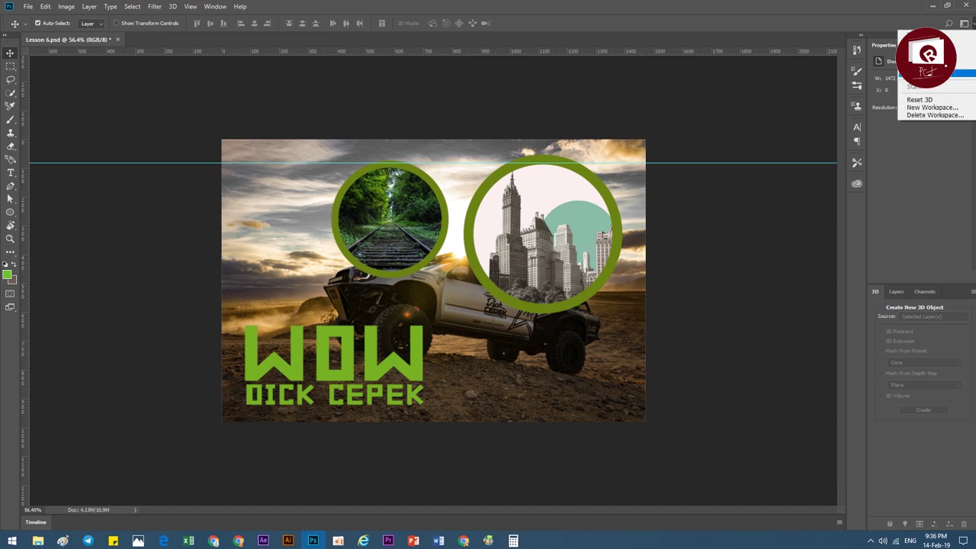
{"action": "left_click", "coordinate": [945, 73]}
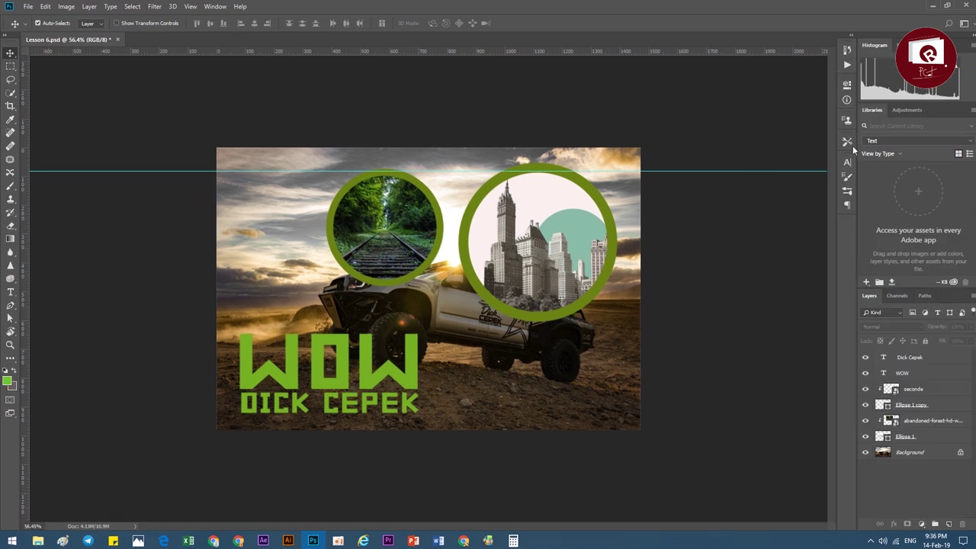